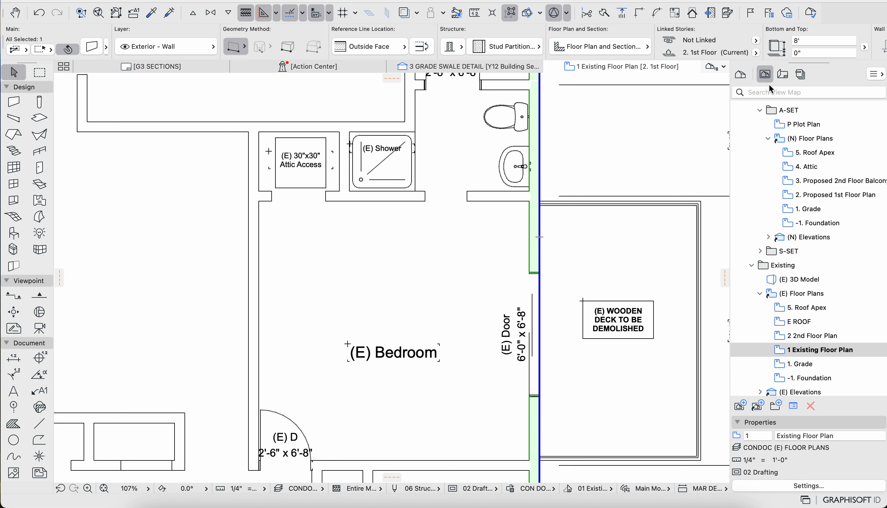
# Examine the Renovation Status options in the selected exterior wall's settings under Classification and Properties, leaving the wall unchanged.
pyautogui.hscroll(10, 778, 42)
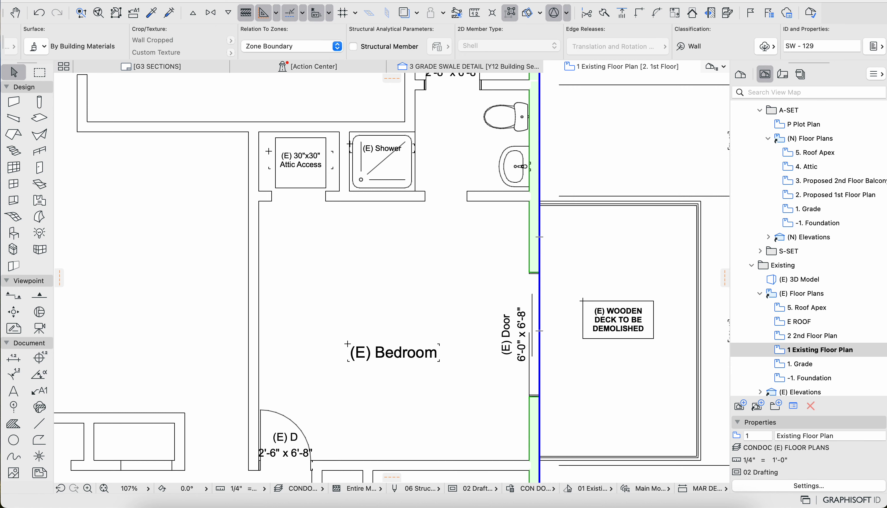
pyautogui.click(874, 47)
pyautogui.click(874, 47)
pyautogui.press('super+t')
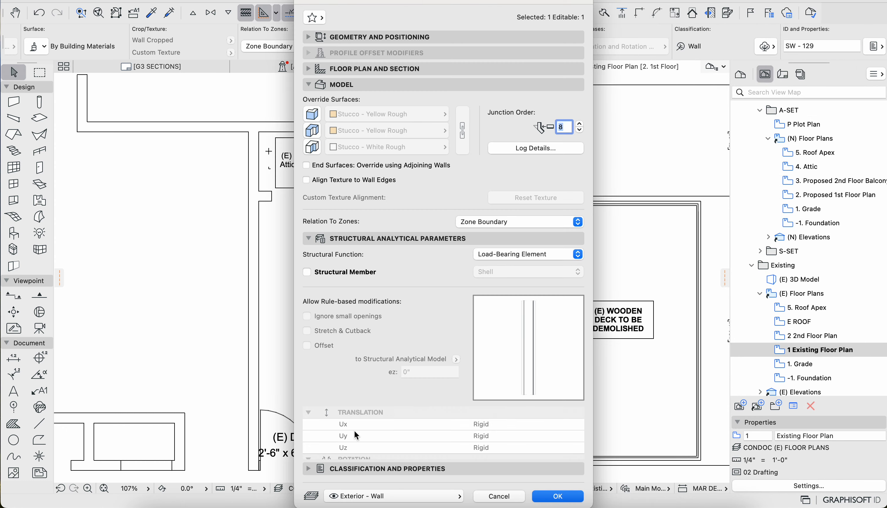
pyautogui.click(309, 470)
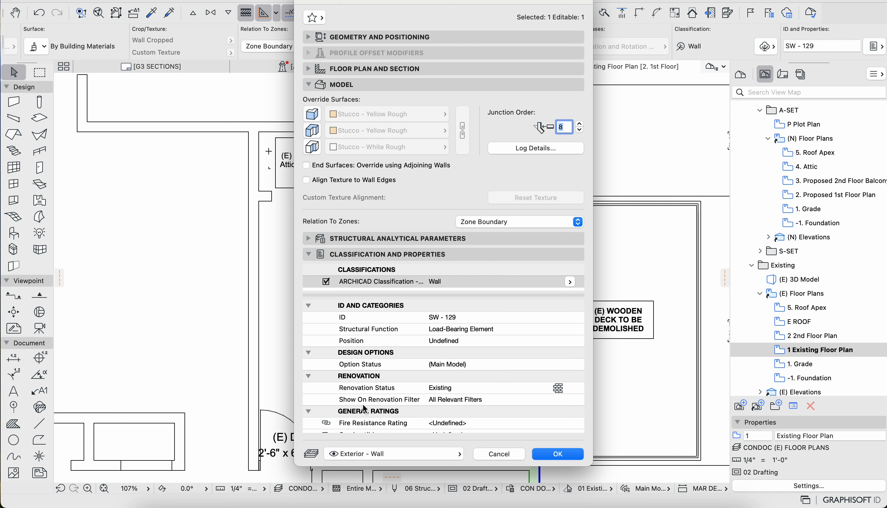
pyautogui.scroll(-3, 417, 402)
pyautogui.scroll(1, 390, 352)
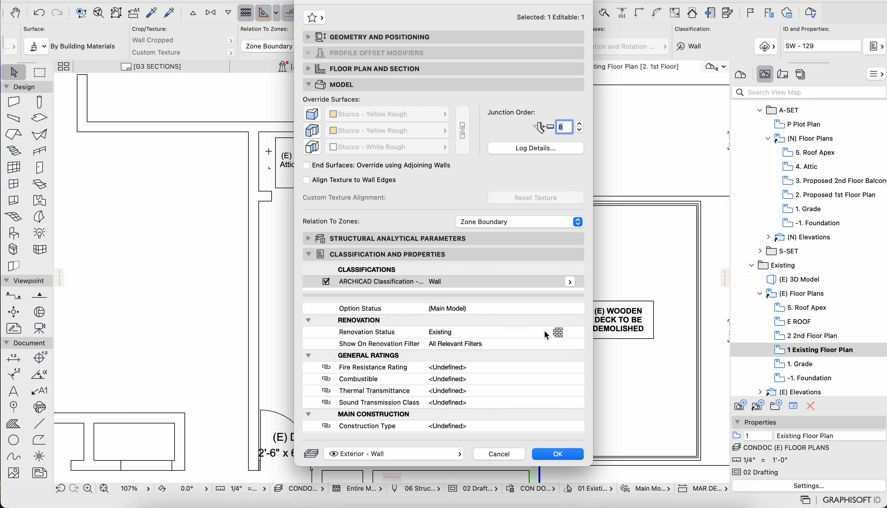
pyautogui.click(558, 333)
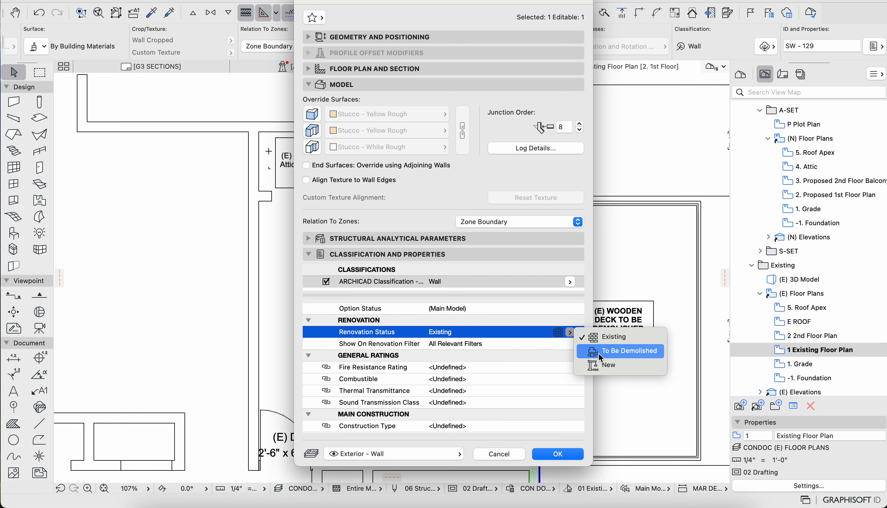
pyautogui.click(498, 454)
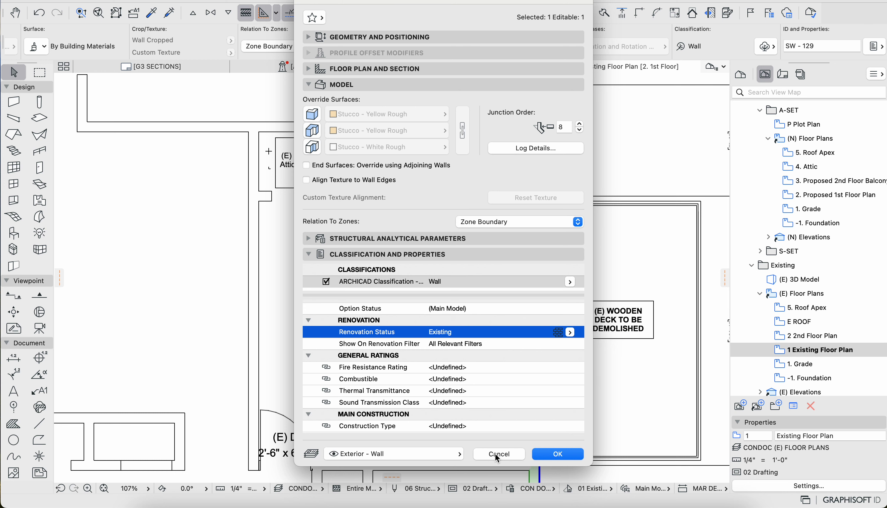
pyautogui.click(499, 454)
# Check the same exterior wall's Renovation Status choices in its quick element properties and deselect the wall.
pyautogui.click(875, 46)
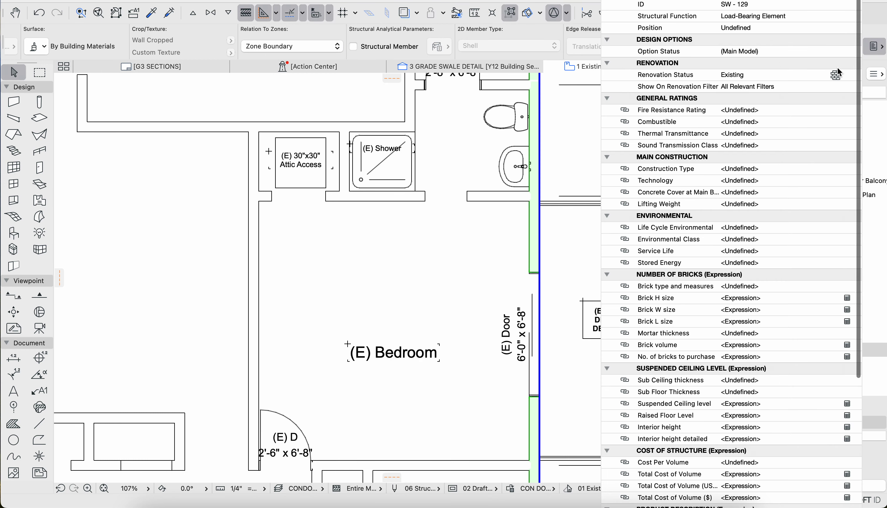
pyautogui.click(838, 75)
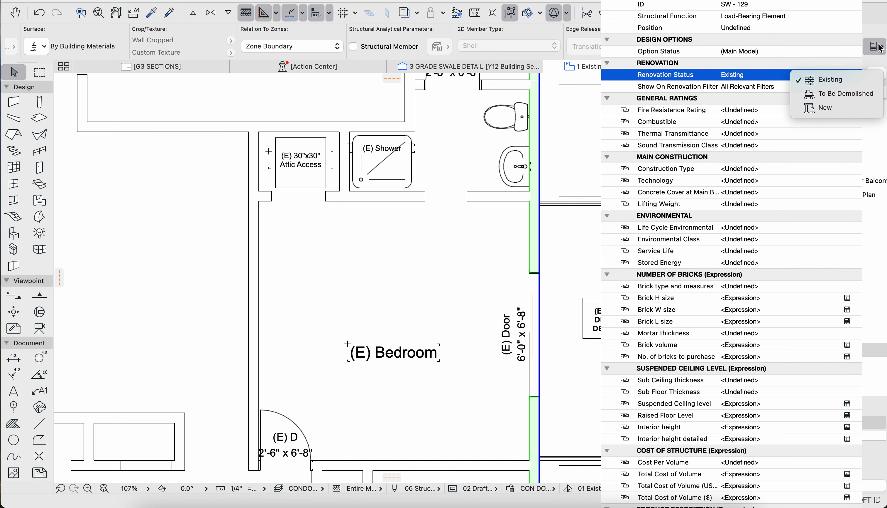
pyautogui.click(880, 48)
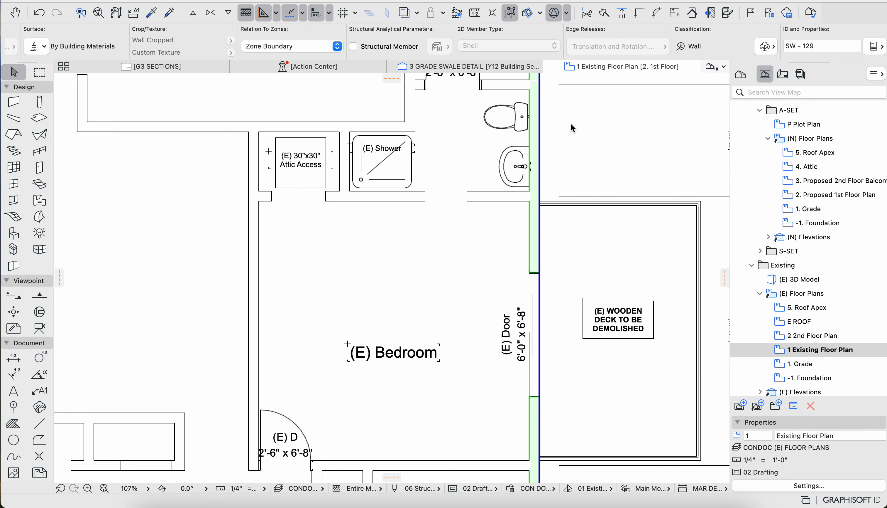
pyautogui.scroll(-5, 569, 124)
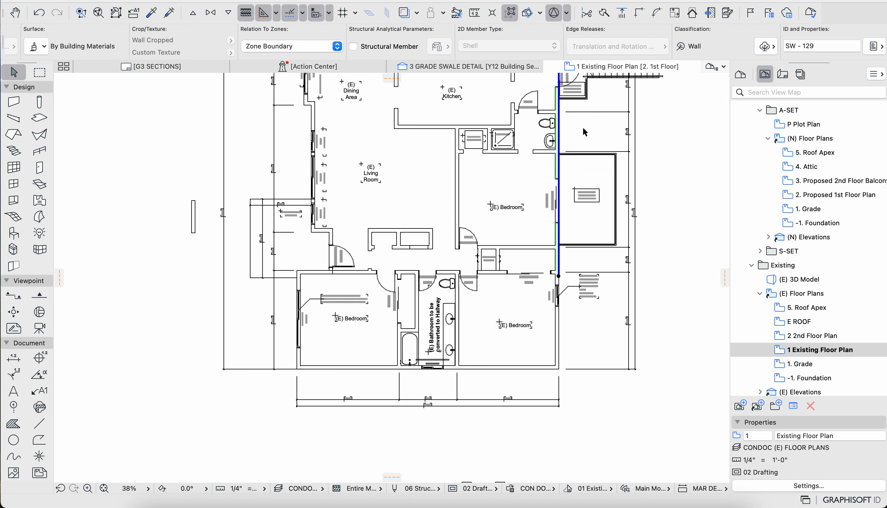
pyautogui.click(583, 126)
# Open the 2. Proposed 1st Floor Plan view from the (N) Floor Plans.
pyautogui.scroll(3, 583, 126)
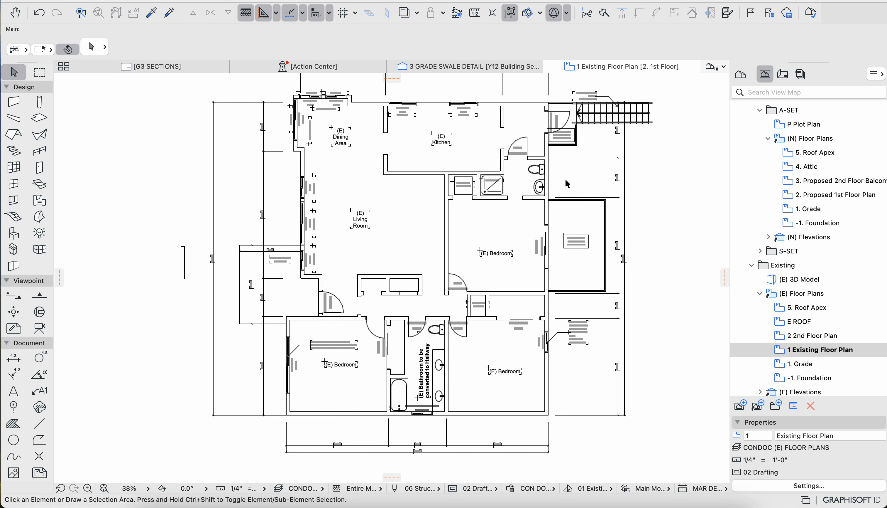
pyautogui.scroll(-5, 412, 365)
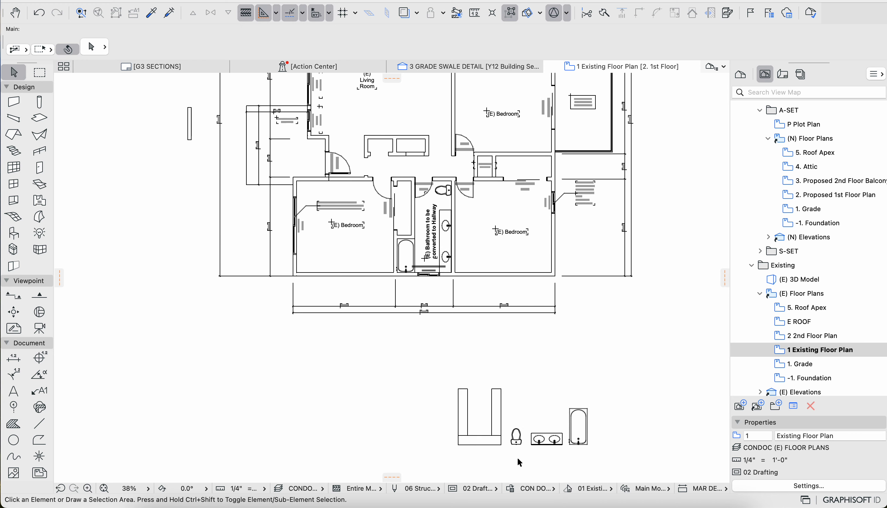
pyautogui.scroll(1, 553, 406)
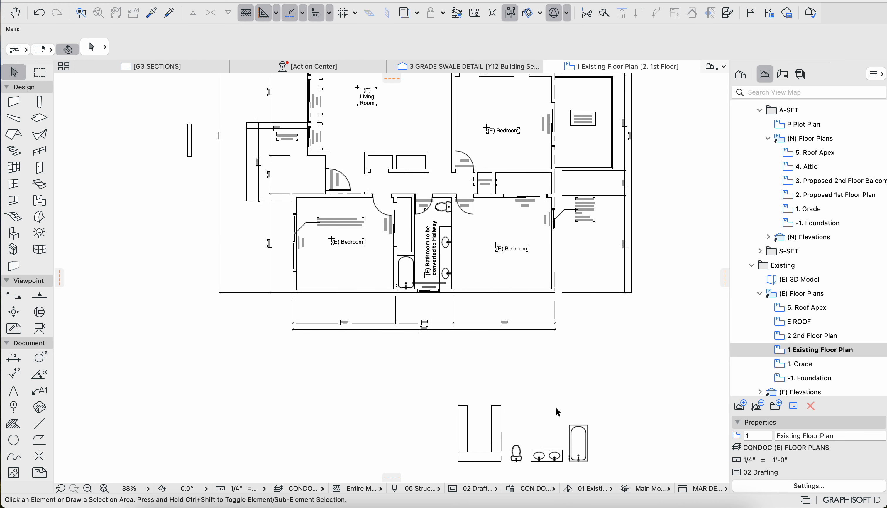
pyautogui.doubleClick(831, 185)
pyautogui.click(830, 192)
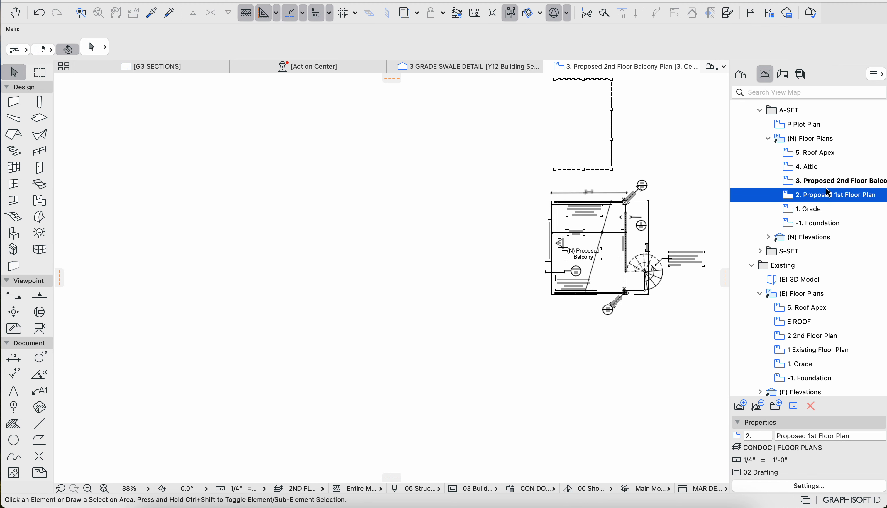
pyautogui.doubleClick(827, 190)
pyautogui.scroll(-2, 586, 274)
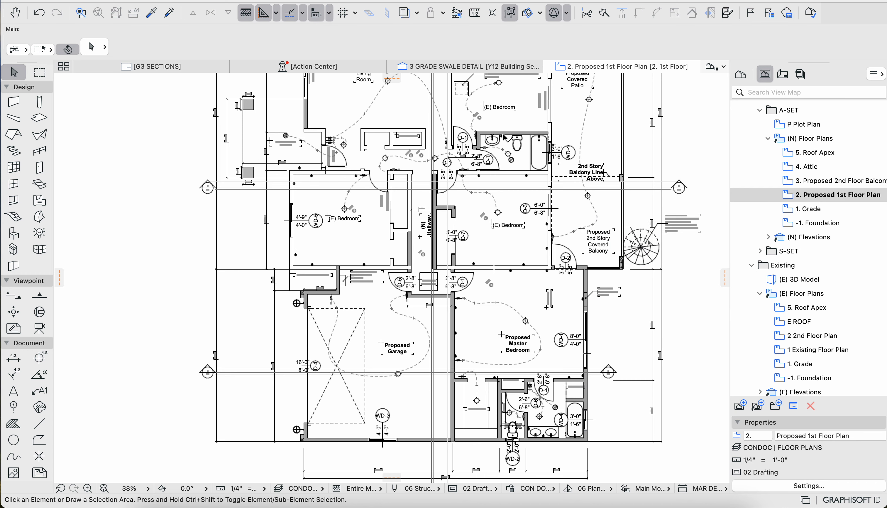
pyautogui.scroll(3, 504, 137)
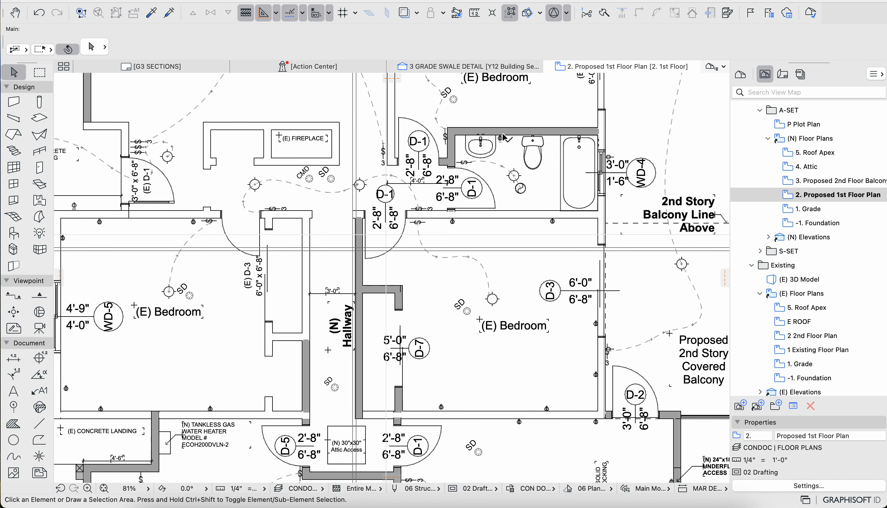
# Set the Renovation Status of the new wall behind the bathroom sink and toilet to Existing.
pyautogui.click(530, 133)
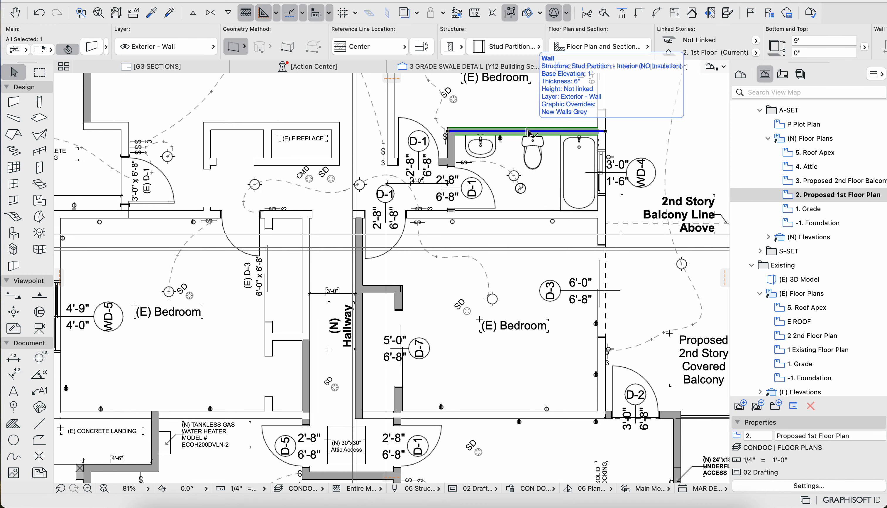
pyautogui.hscroll(5, 715, 37)
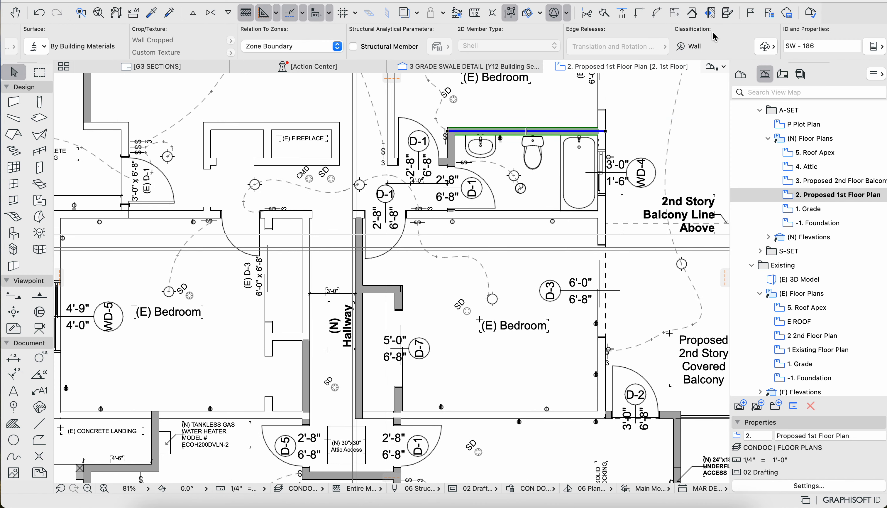
pyautogui.click(879, 46)
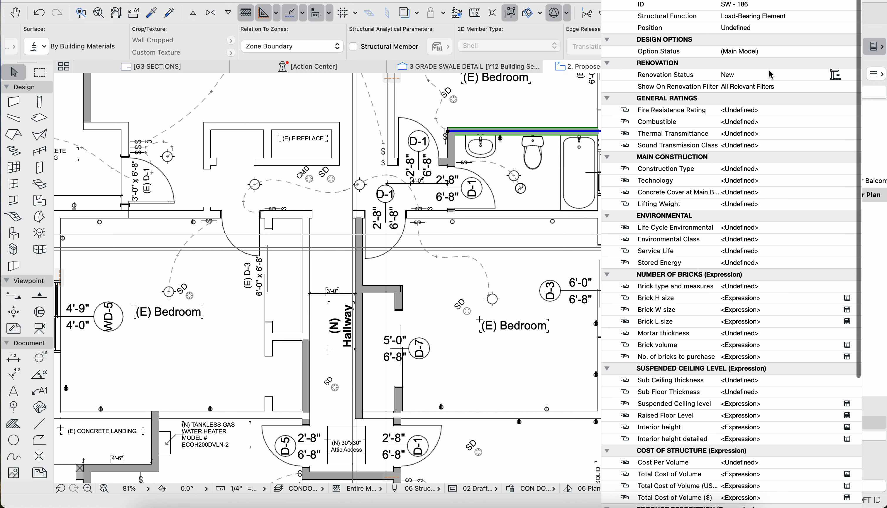
pyautogui.click(838, 76)
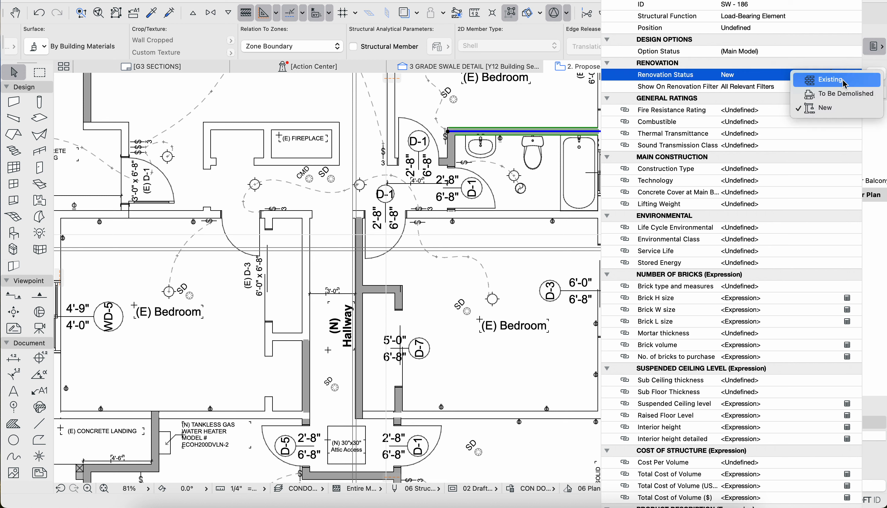
pyautogui.click(845, 81)
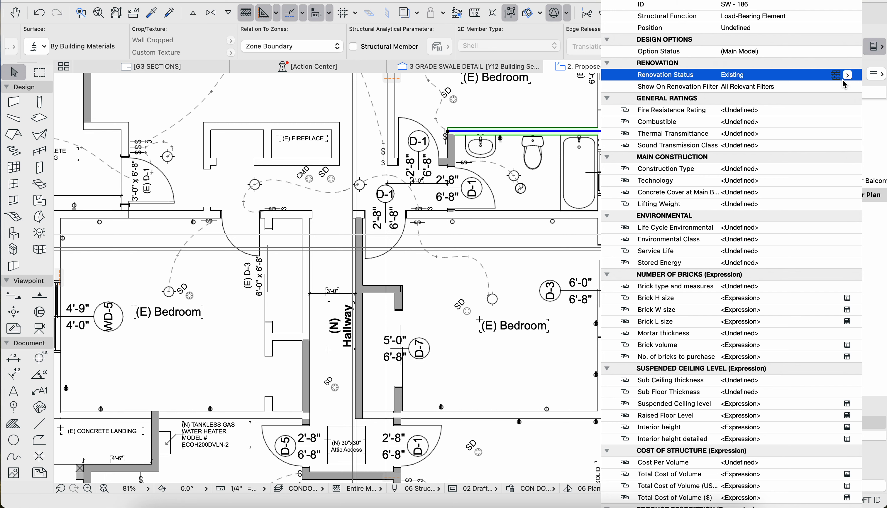
# Try the To Be Demolished renovation status on the bathroom wall, undo the status changes and deselect the wall.
pyautogui.click(849, 75)
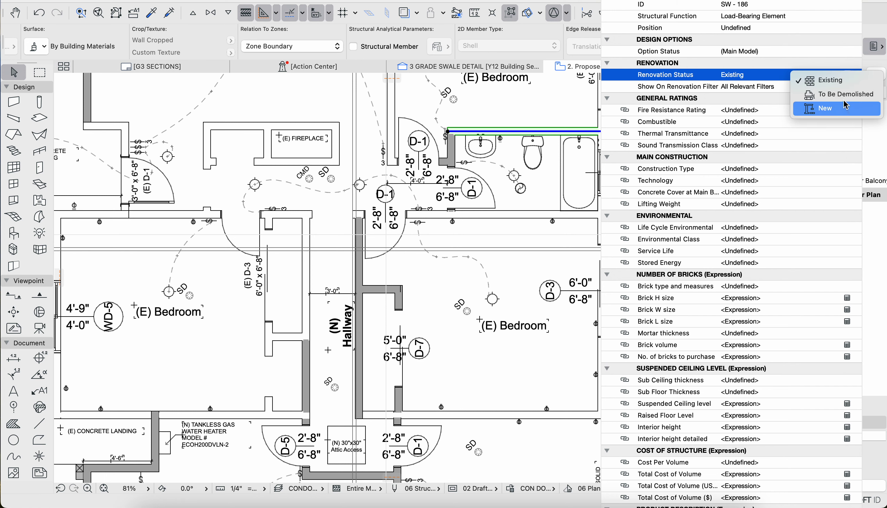
pyautogui.click(842, 95)
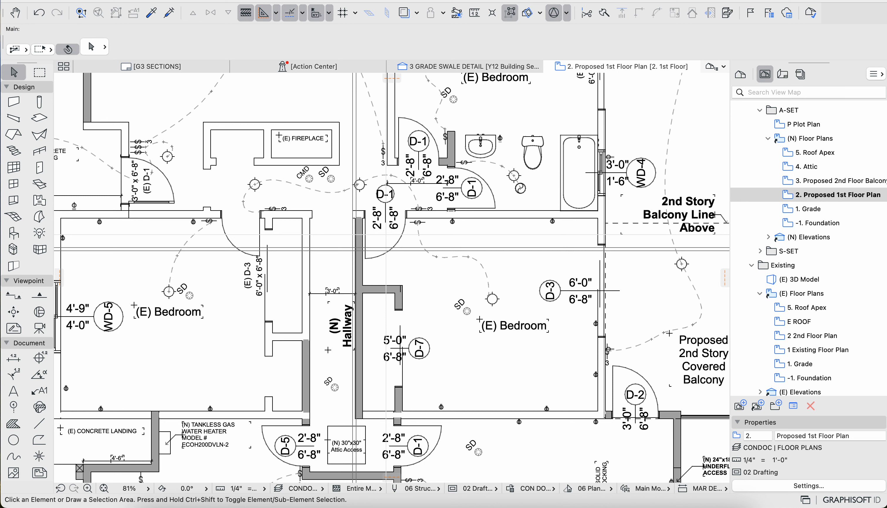
pyautogui.hotkey('ctrl', 'z')
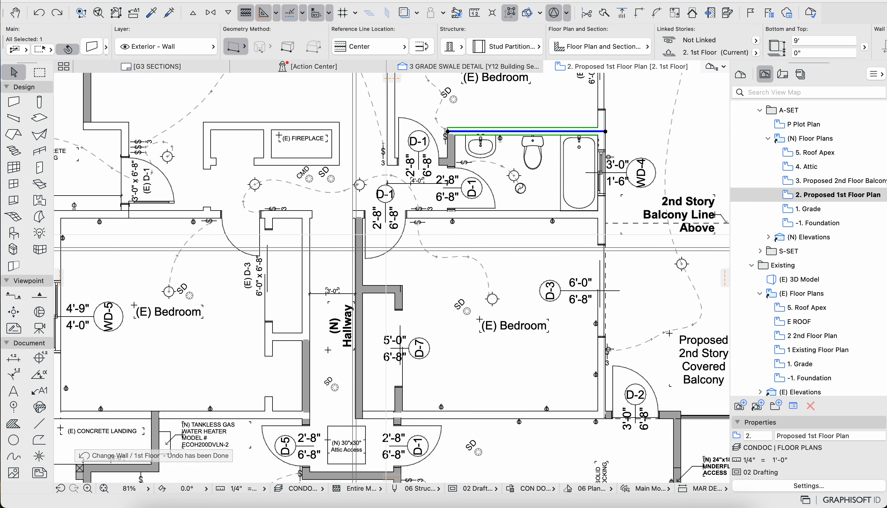
pyautogui.press('Escape')
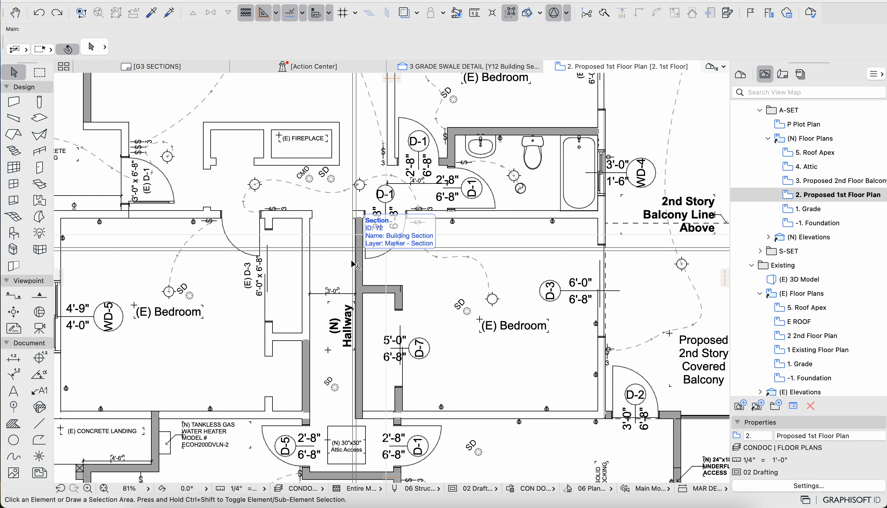
# Check the renovation properties of the vertical dimension line beside the proposed garage and deselect it.
pyautogui.scroll(-5, 405, 275)
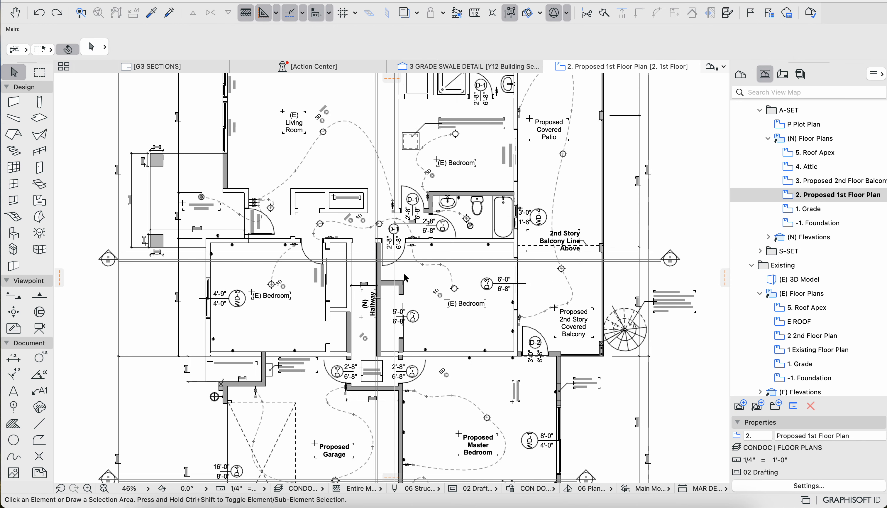
pyautogui.scroll(-5, 403, 273)
pyautogui.hscroll(-5, 403, 272)
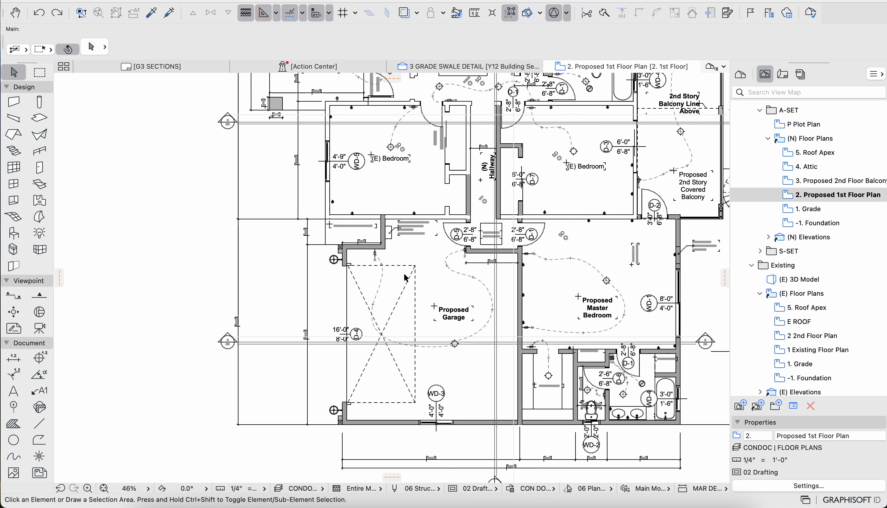
pyautogui.click(308, 272)
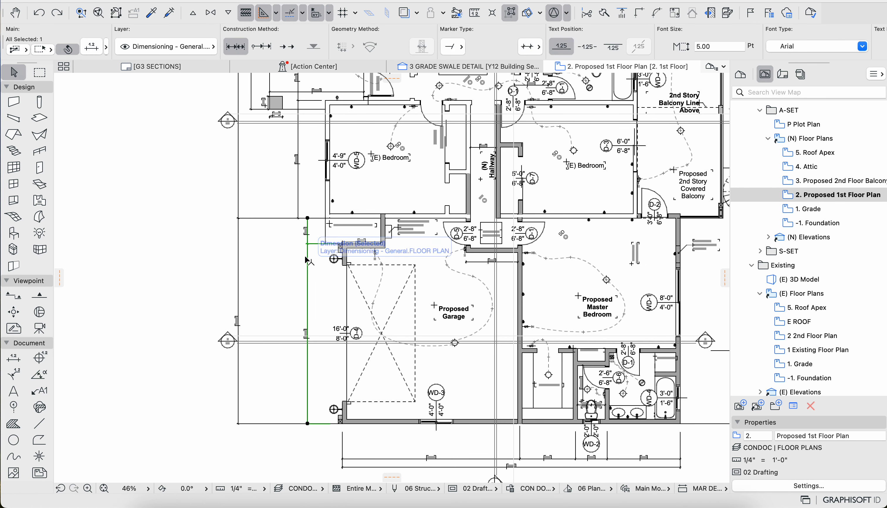
pyautogui.hscroll(10, 770, 37)
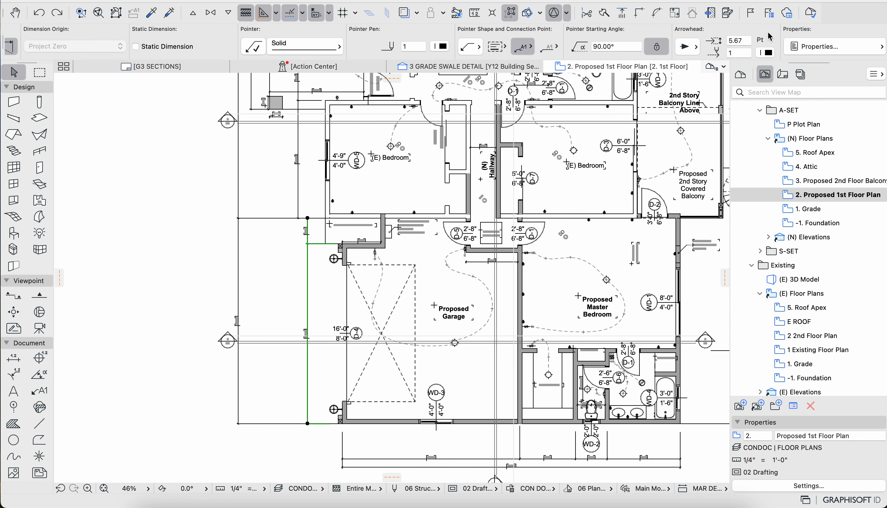
pyautogui.click(817, 48)
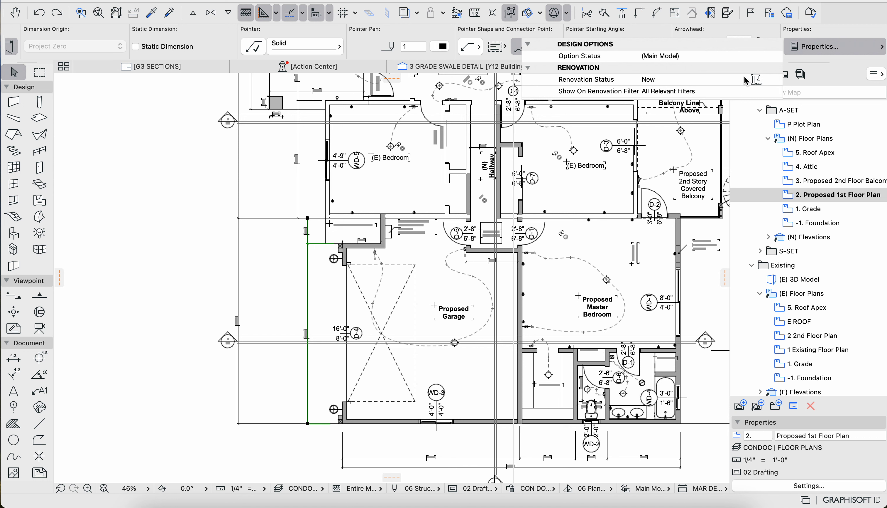
pyautogui.click(816, 48)
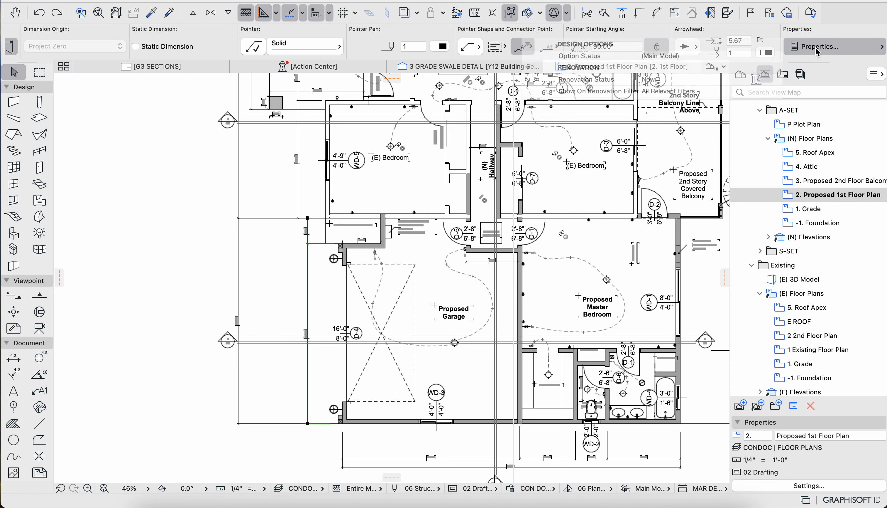
pyautogui.hscroll(3, 508, 277)
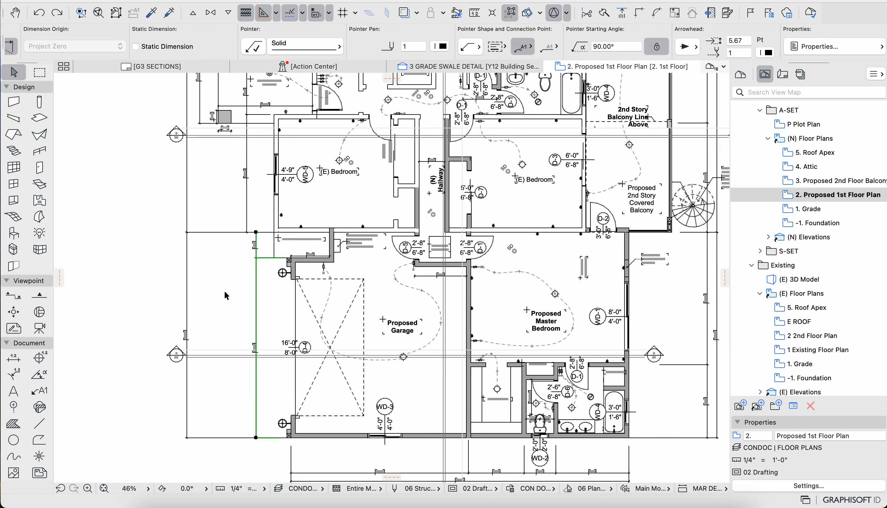
pyautogui.click(227, 295)
# Check the Renovation Filter options in the view settings of 2. Proposed 1st Floor Plan and close them without changes.
pyautogui.hscroll(3, 226, 295)
pyautogui.scroll(2, 227, 296)
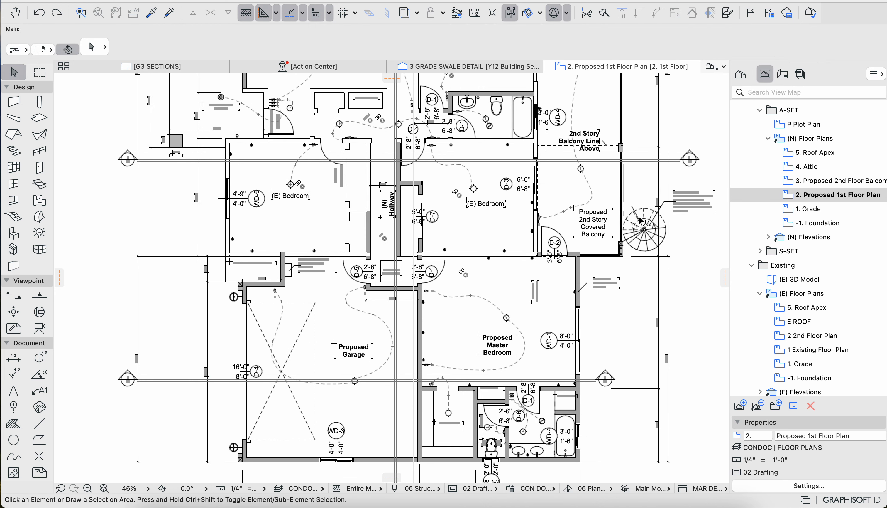
pyautogui.scroll(-1, 806, 194)
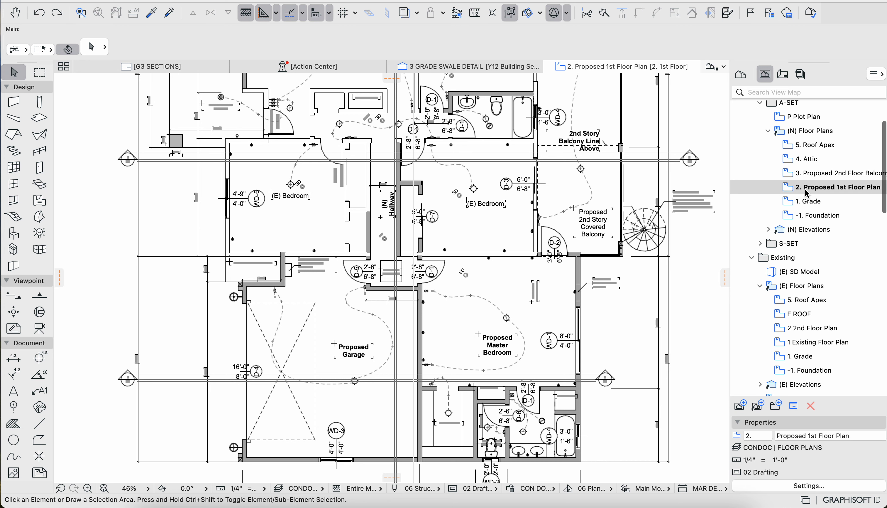
pyautogui.rightClick(818, 190)
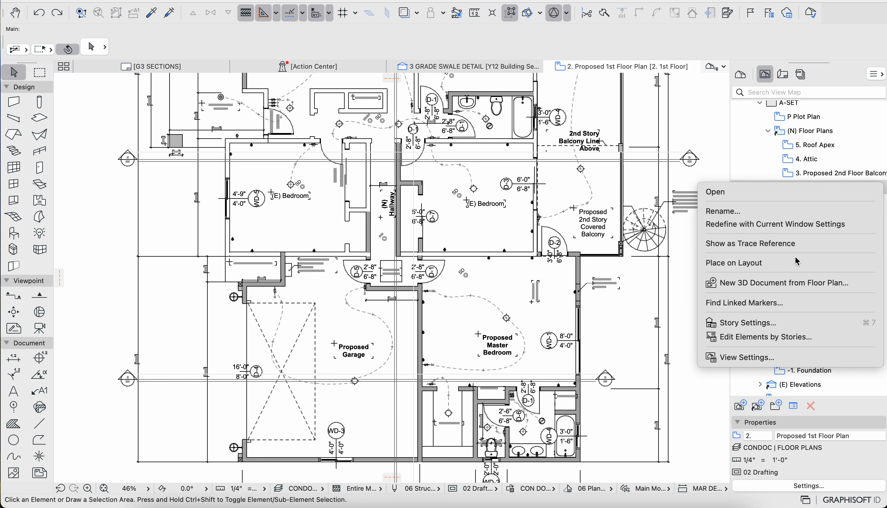
pyautogui.click(747, 359)
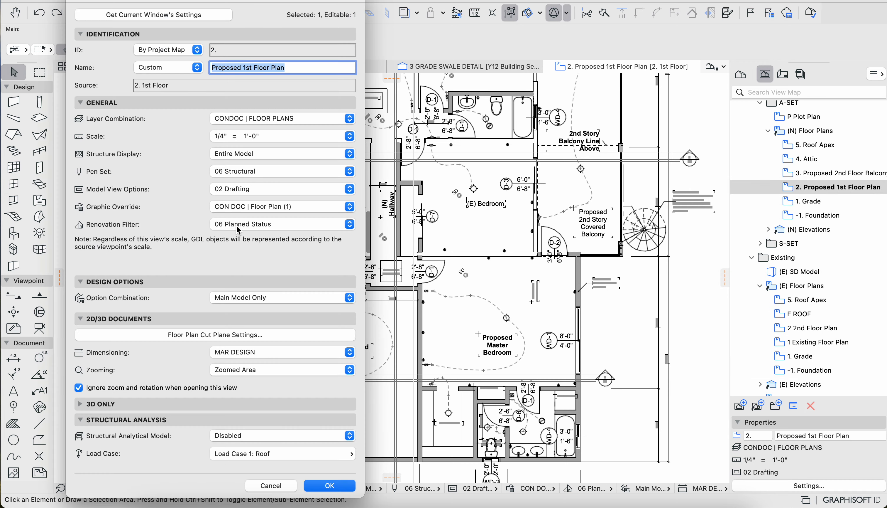
pyautogui.click(260, 228)
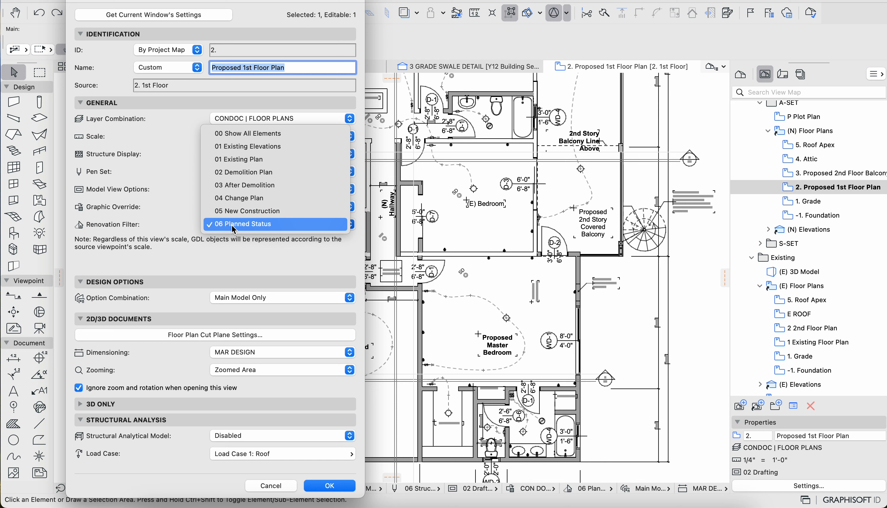
pyautogui.click(256, 481)
pyautogui.click(262, 490)
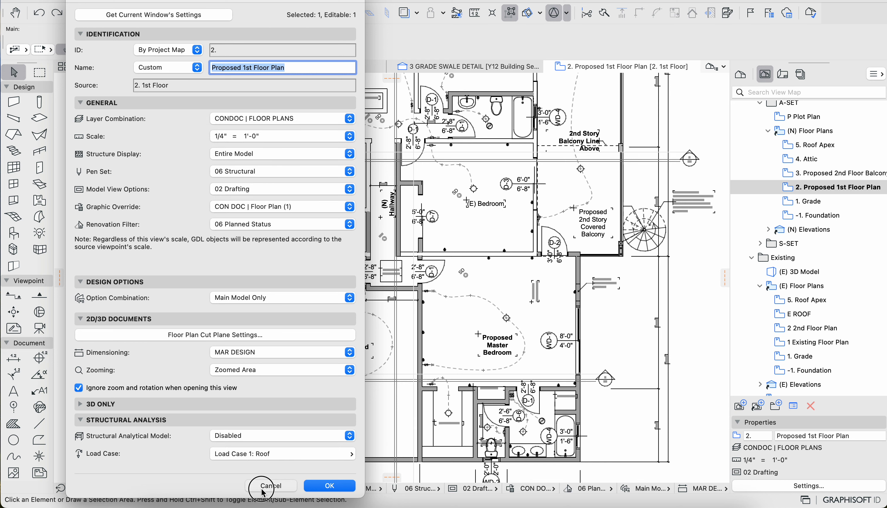
# Check the Renovation Filter in the view settings of the 1 Existing Floor Plan view and close them without changes.
pyautogui.scroll(-5, 840, 273)
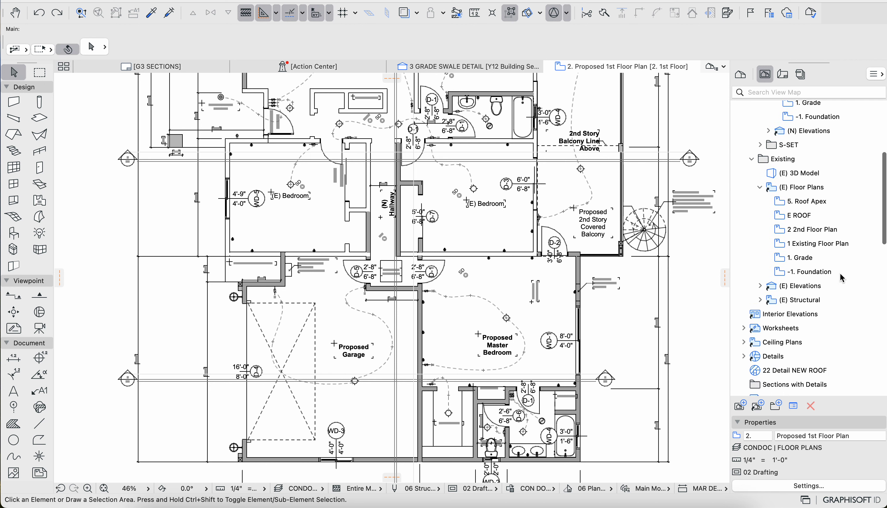
pyautogui.click(822, 244)
pyautogui.rightClick(822, 243)
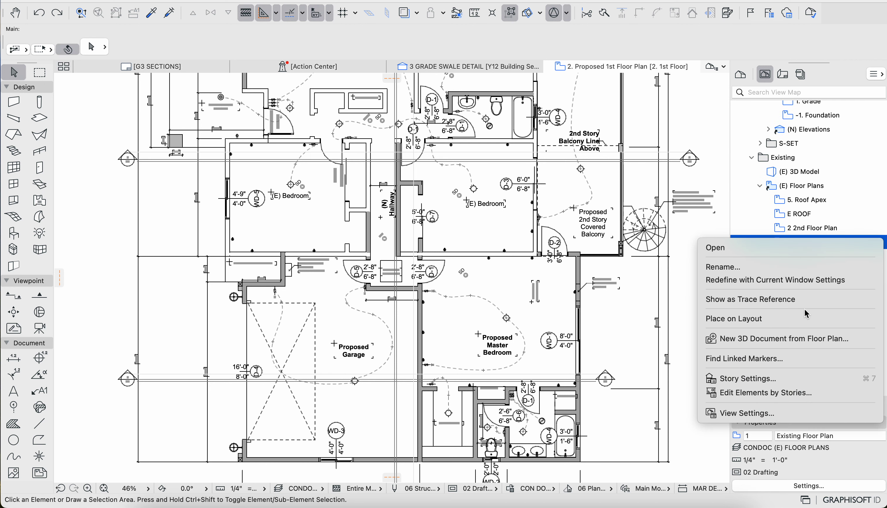
pyautogui.click(756, 411)
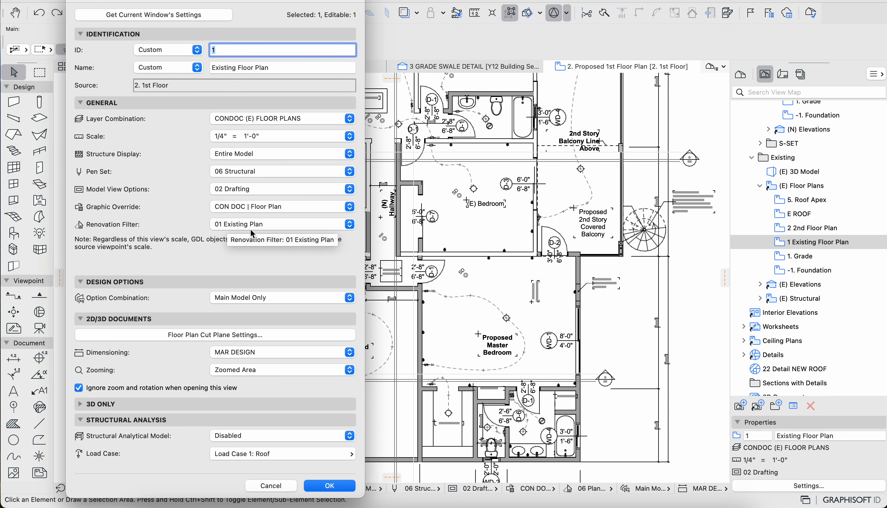
pyautogui.click(269, 231)
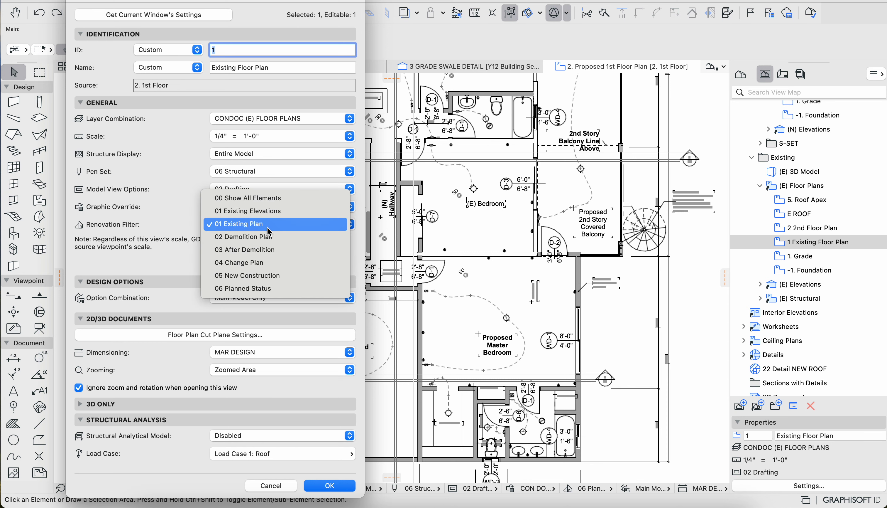
pyautogui.click(165, 230)
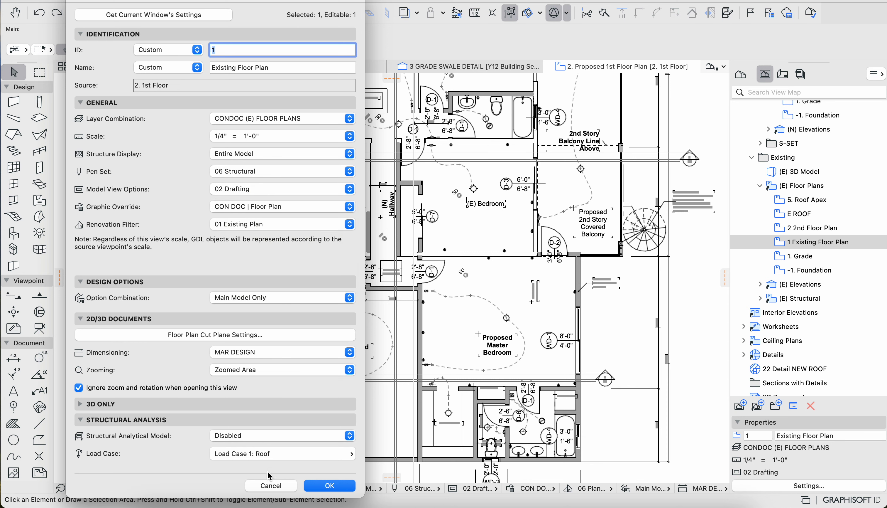
pyautogui.click(259, 487)
# Open the 1 Existing Floor Plan view from the (E) Floor Plans.
pyautogui.doubleClick(802, 246)
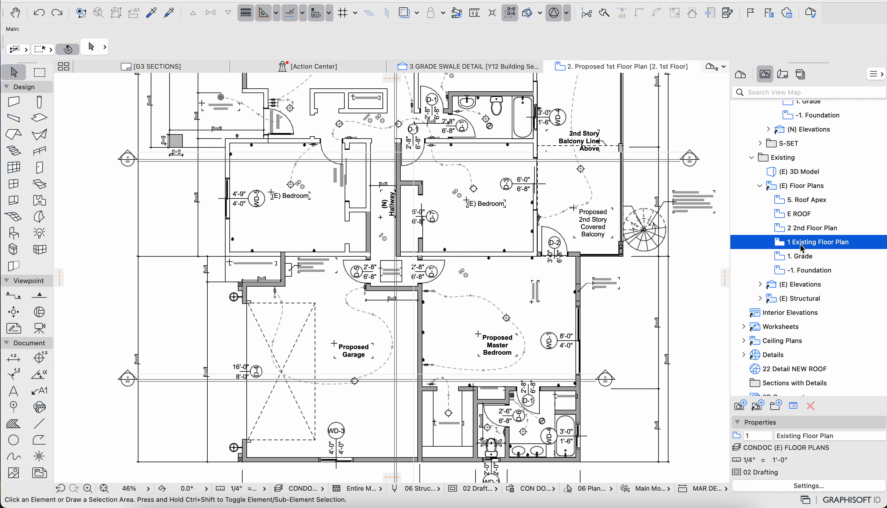
pyautogui.scroll(8, 631, 265)
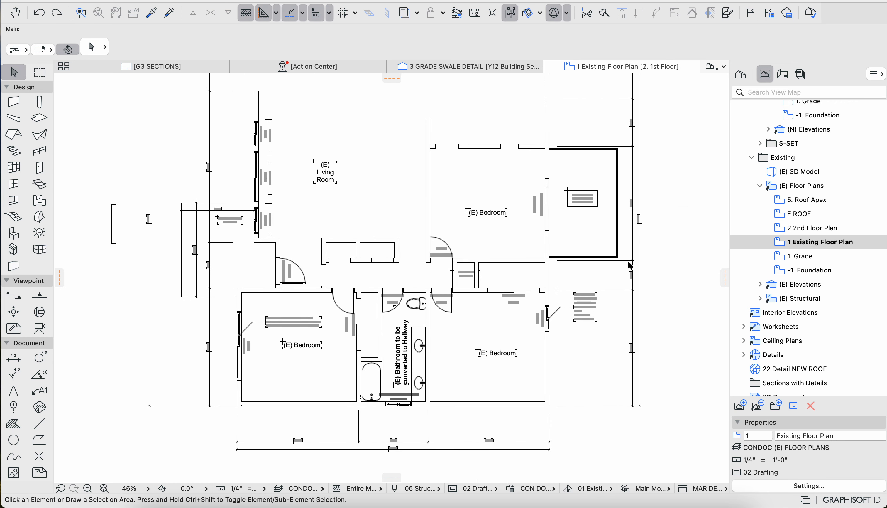
pyautogui.scroll(2, 630, 266)
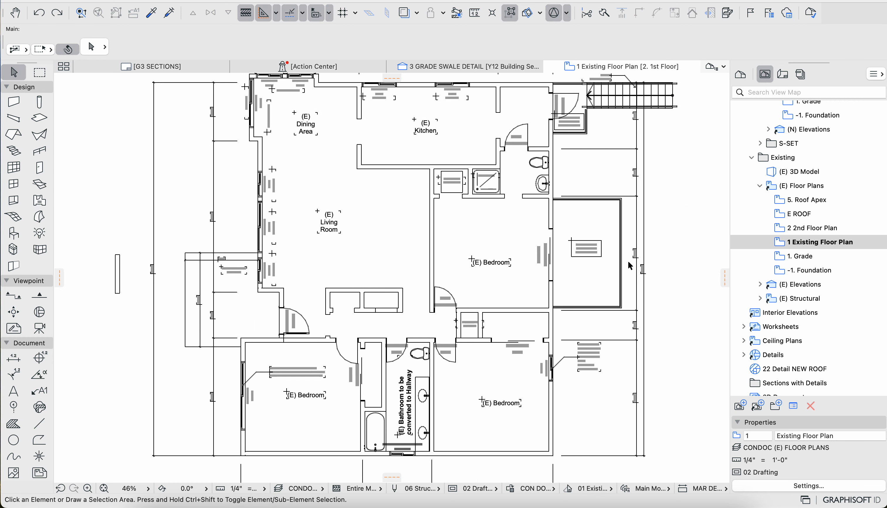
# Switch the renovation filter to 02 Demolition Plan and examine the stairs and other elements marked for demolition.
pyautogui.click(592, 487)
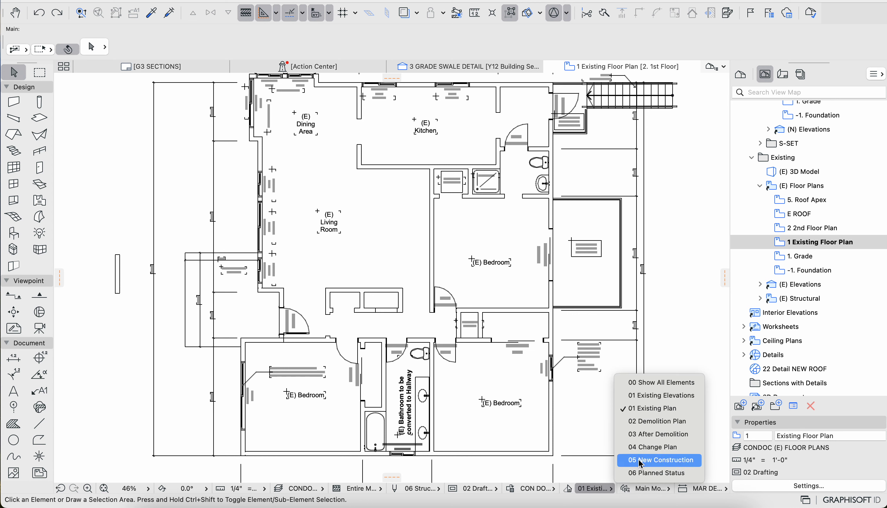
pyautogui.click(643, 426)
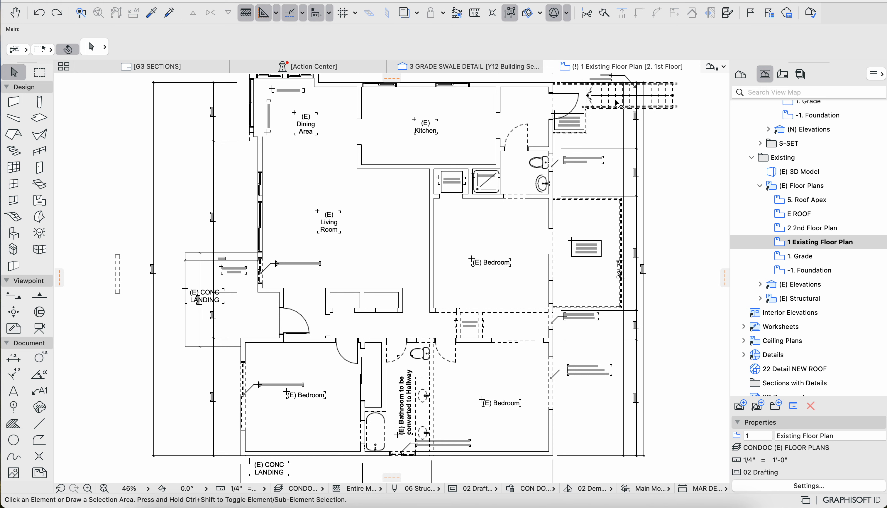
pyautogui.scroll(2, 616, 102)
pyautogui.hscroll(2, 616, 102)
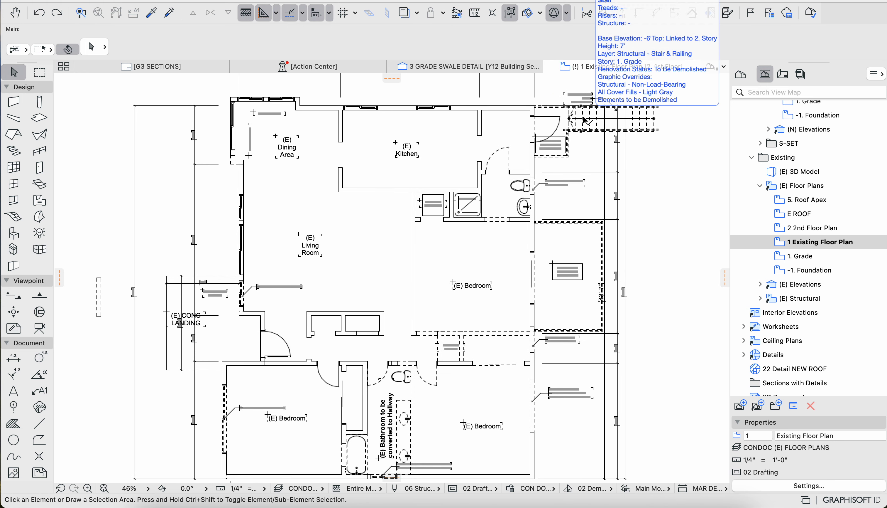
pyautogui.scroll(5, 648, 109)
pyautogui.scroll(-6, 648, 109)
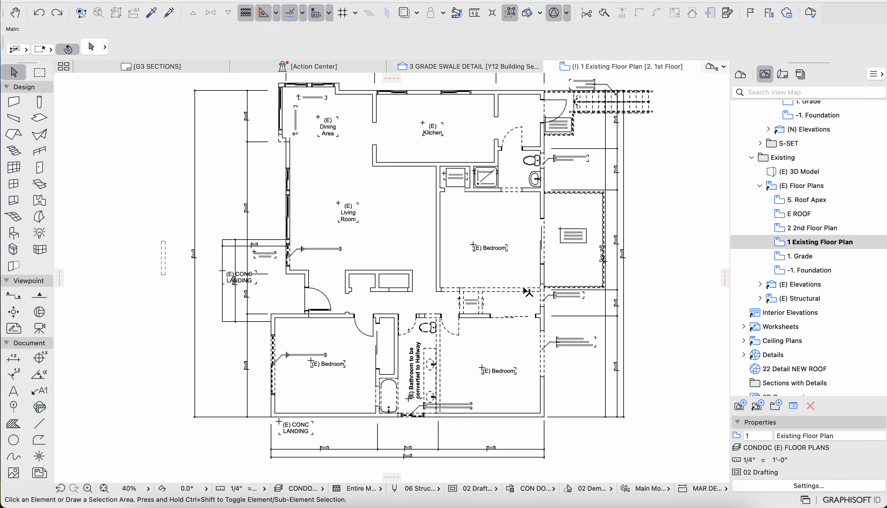
# Reopen the 1 Existing Floor Plan view to restore its saved renovation filter, and review the available filters.
pyautogui.doubleClick(792, 243)
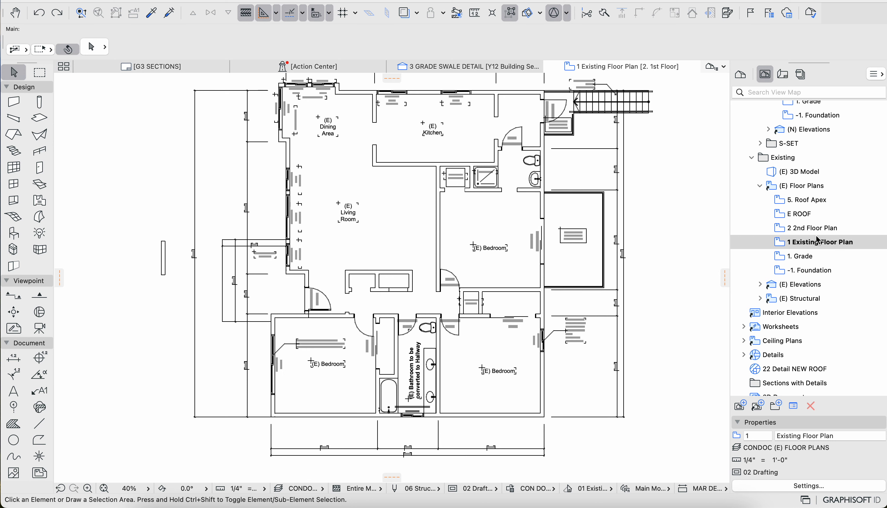
pyautogui.click(592, 489)
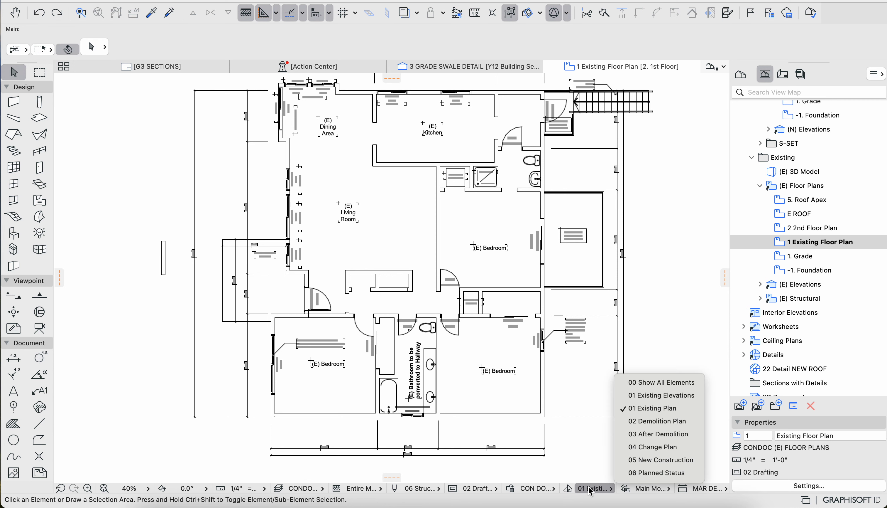
pyautogui.click(595, 490)
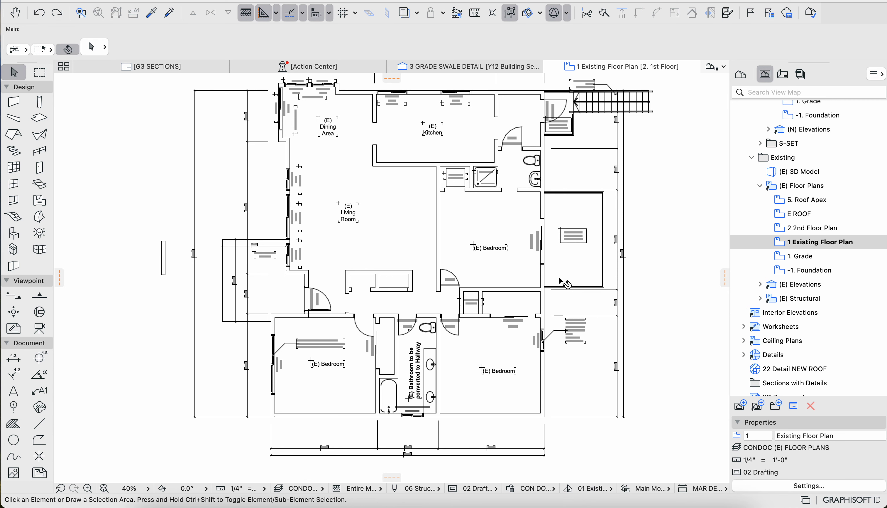
pyautogui.hscroll(2, 491, 253)
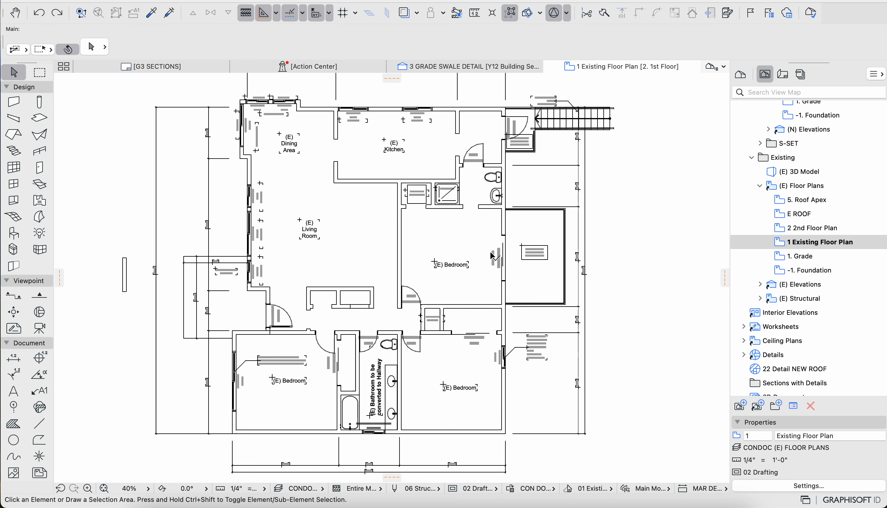
# Review the Renovation Filter choices in the existing floor plan's view settings again, keeping 01 Existing Plan, and cancel.
pyautogui.doubleClick(803, 248)
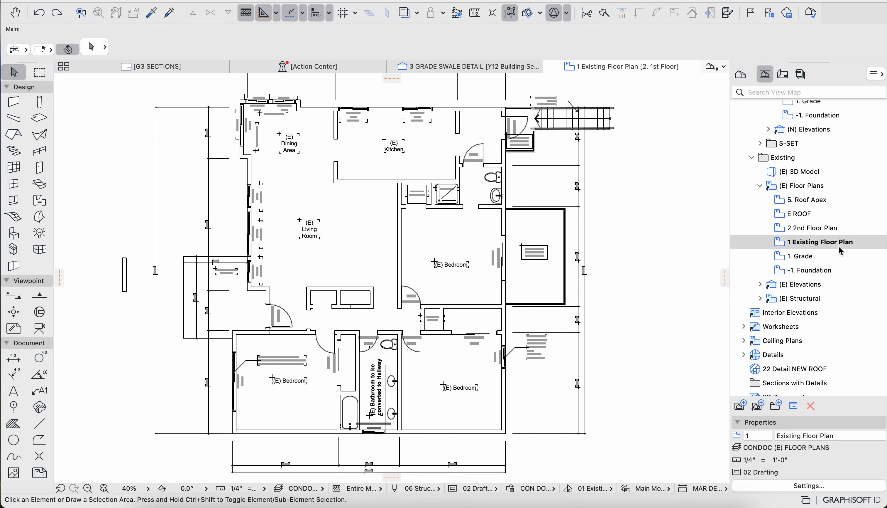
pyautogui.click(777, 486)
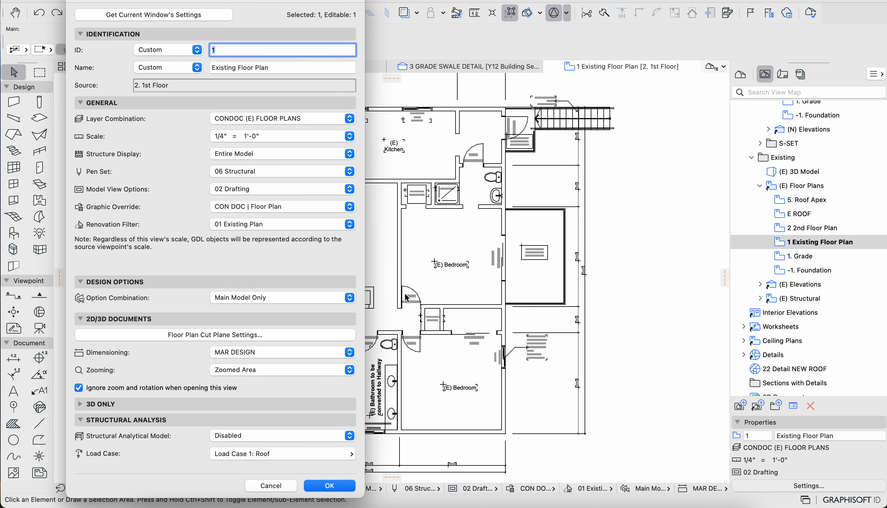
pyautogui.moveTo(314, 3); pyautogui.dragTo(405, 3)
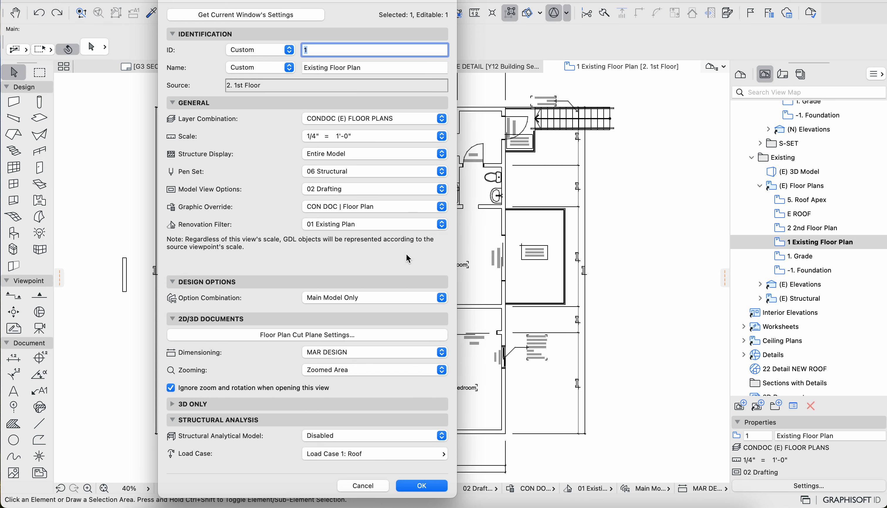
pyautogui.click(381, 225)
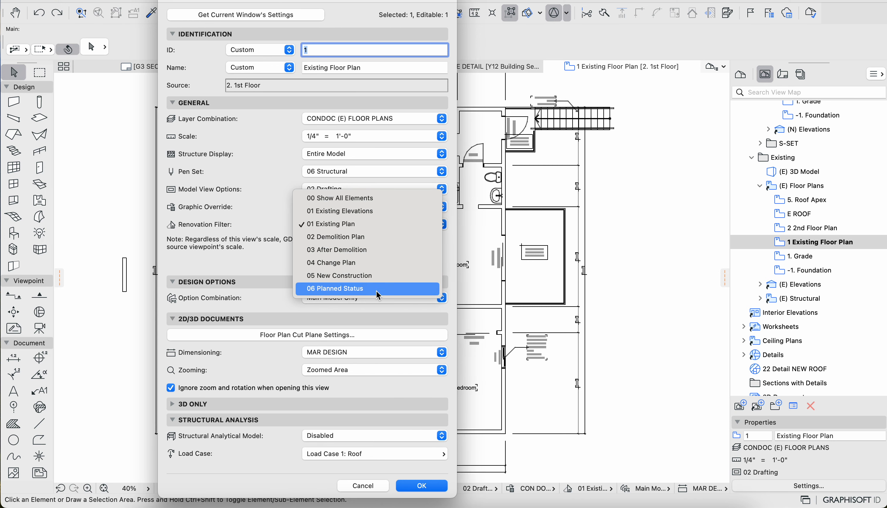
pyautogui.click(261, 218)
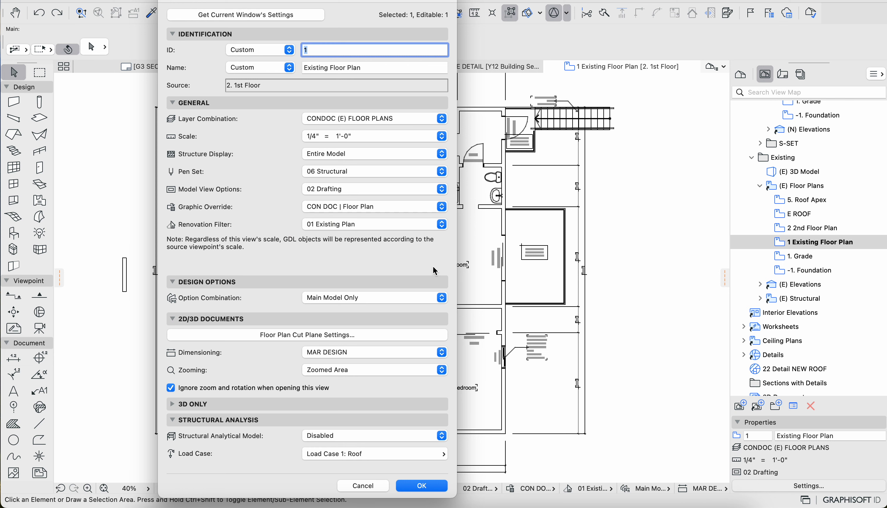
pyautogui.click(366, 485)
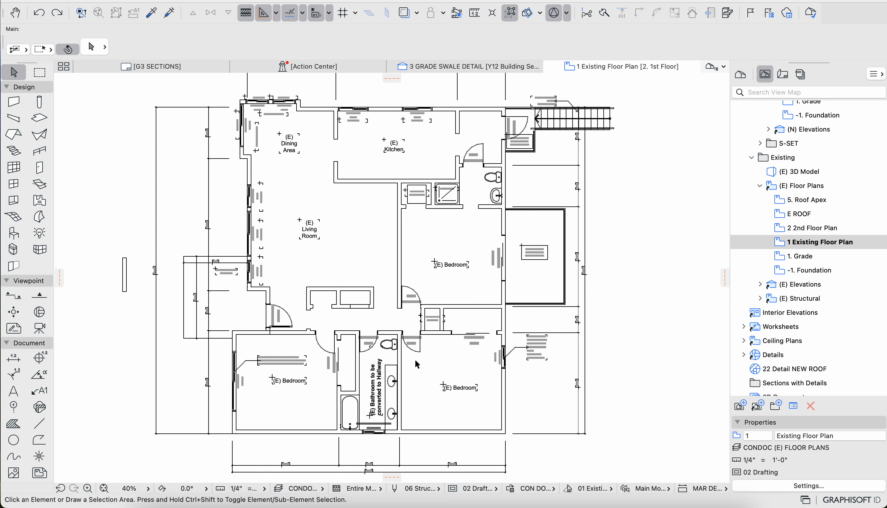
pyautogui.scroll(2, 514, 339)
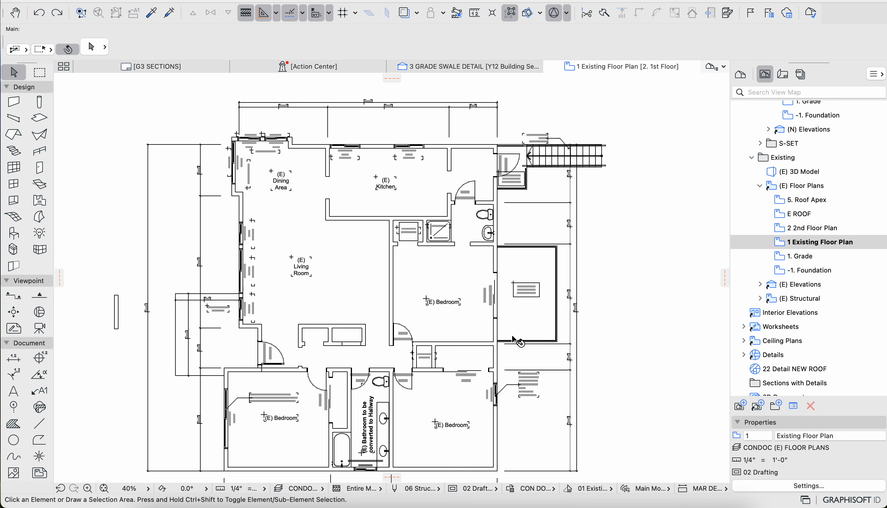
pyautogui.scroll(-1, 514, 339)
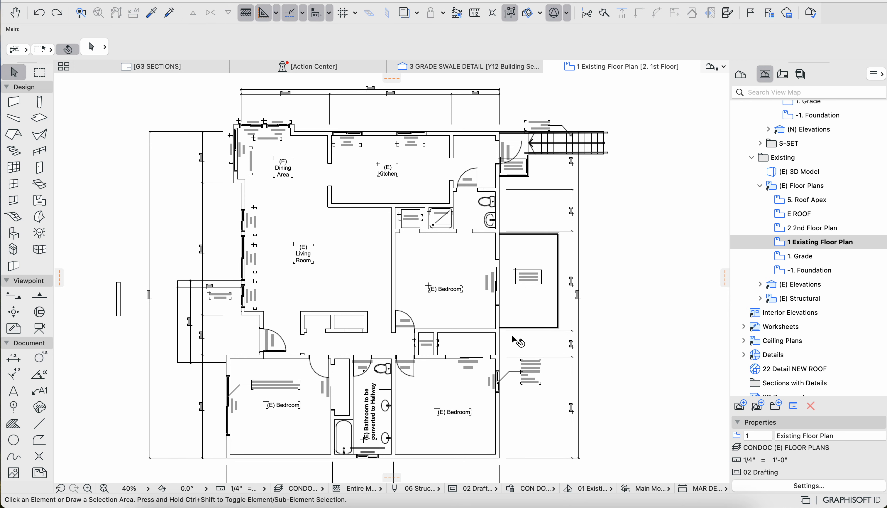